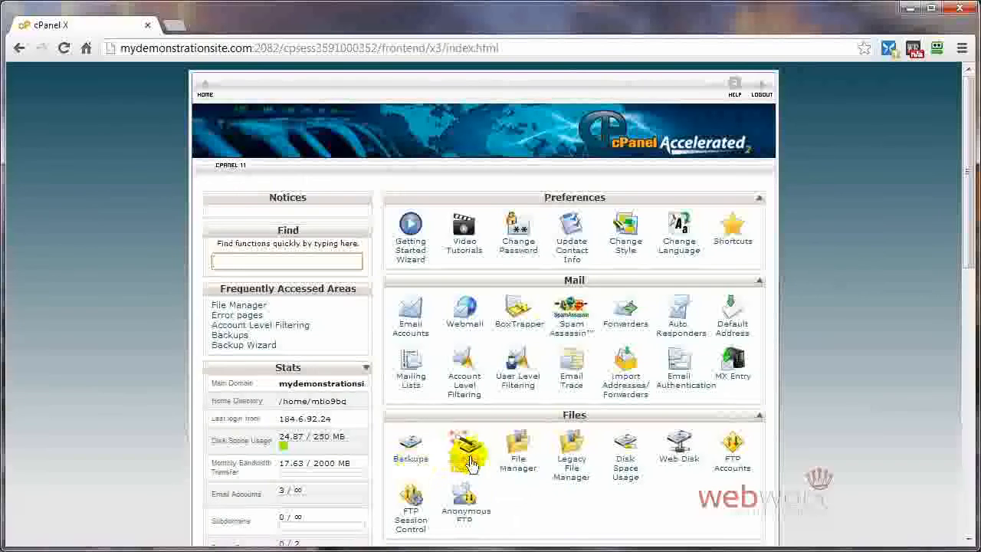
Download the home directory backup from the Backups page, saving it in the Working folder as backup-mydemonstrationsite.com-2-25-2013.tar.gz.
{"action": "left_click", "coordinate": [411, 460]}
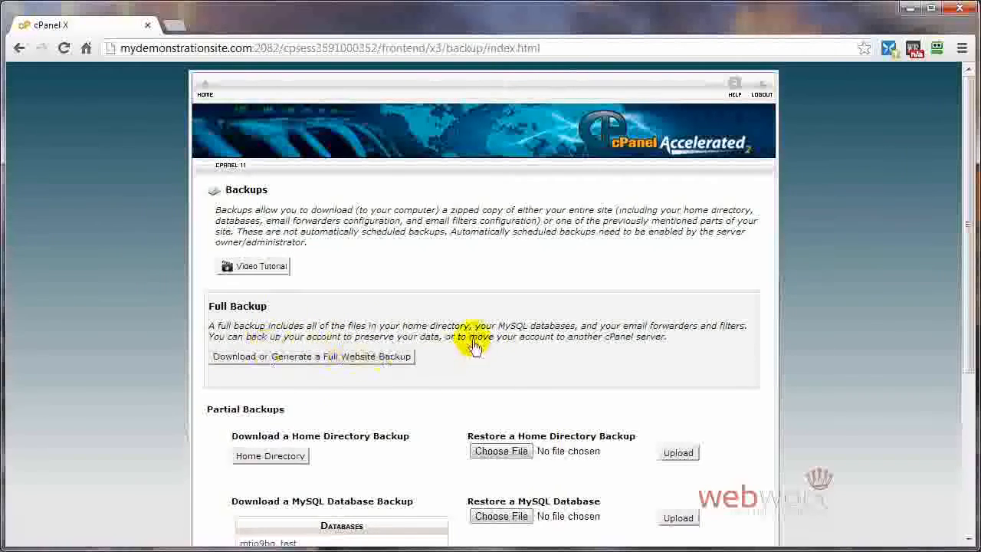
{"action": "scroll", "coordinate": [421, 348], "scroll_direction": "down", "scroll_amount": 2}
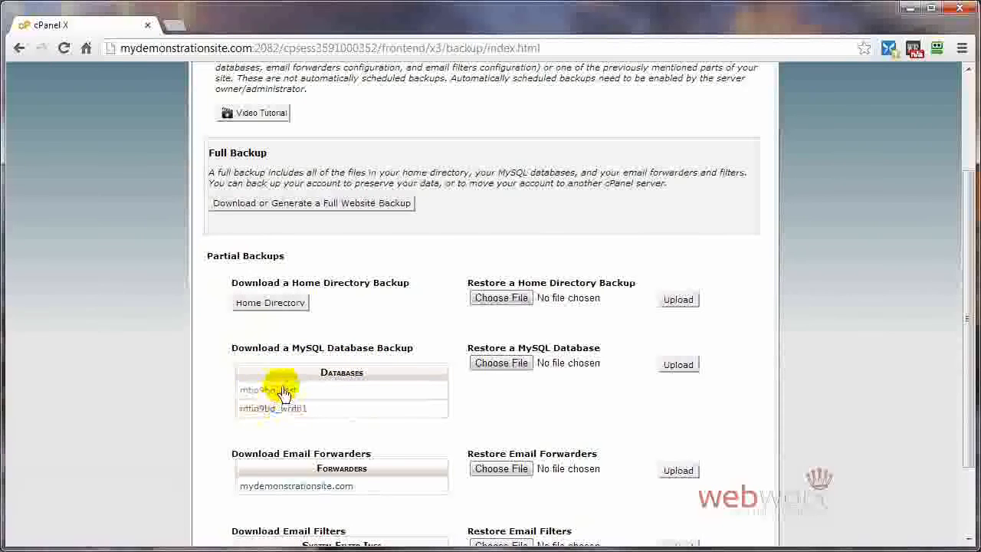
{"action": "scroll", "coordinate": [264, 375], "scroll_direction": "down", "scroll_amount": 2}
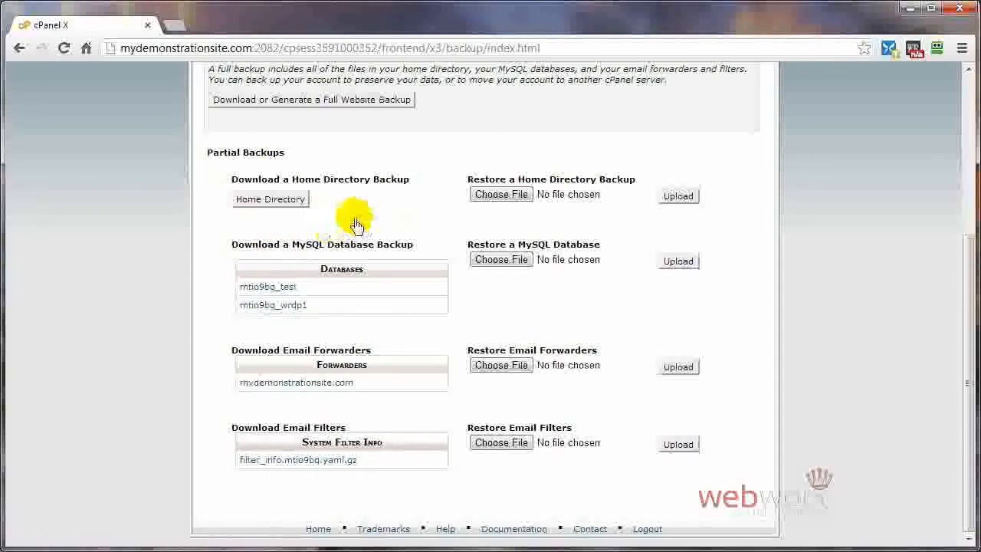
{"action": "left_click", "coordinate": [263, 208]}
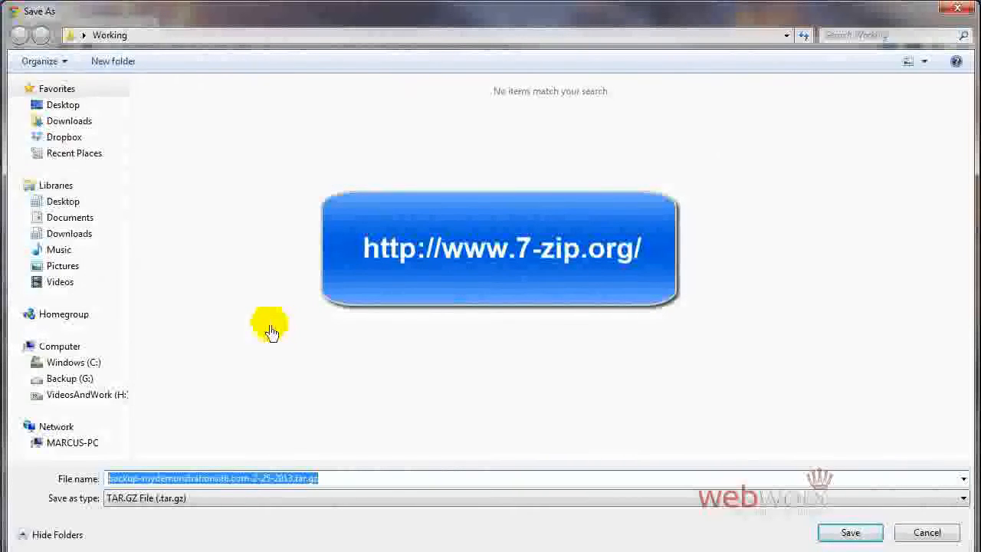
{"action": "left_click", "coordinate": [841, 530]}
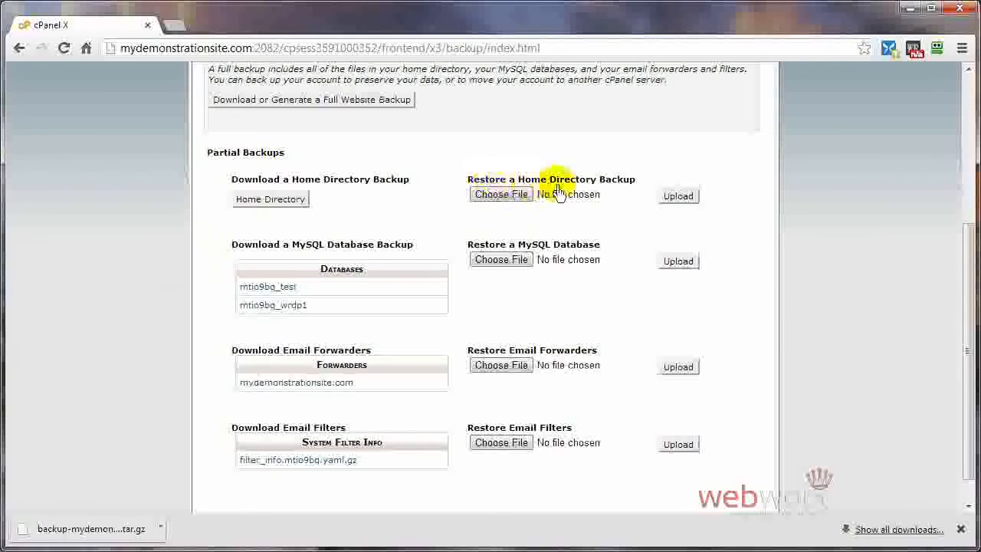
{"action": "left_click", "coordinate": [484, 204]}
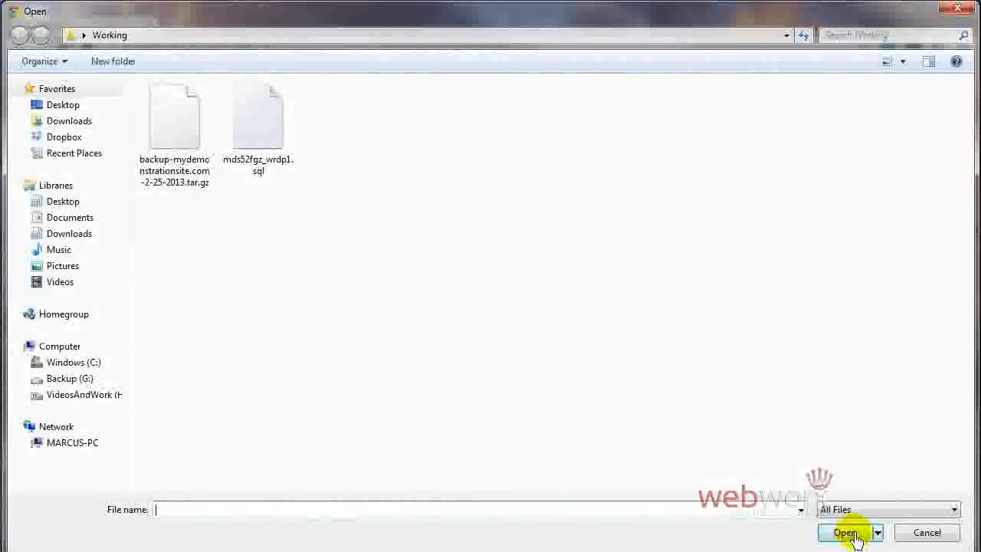
{"action": "left_click", "coordinate": [926, 532]}
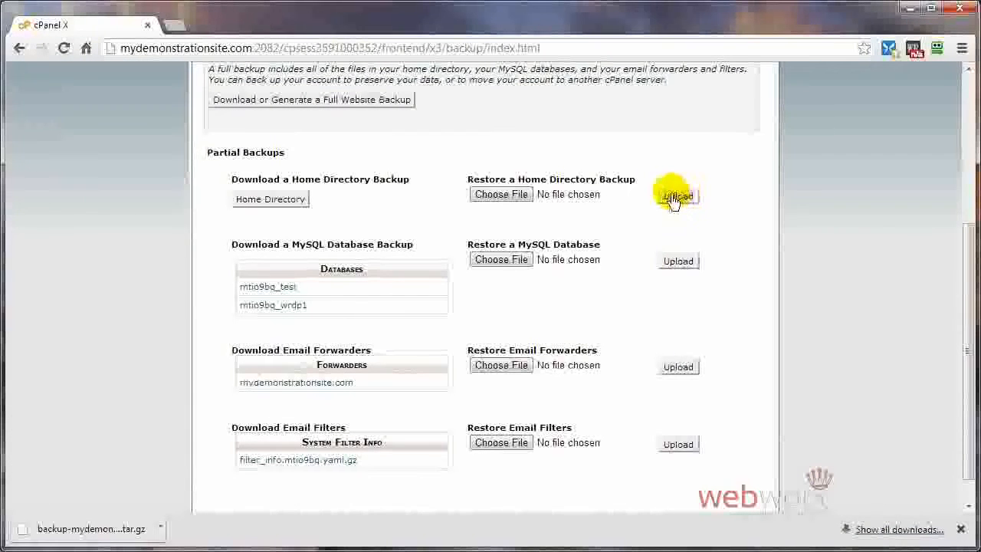
{"action": "left_click", "coordinate": [252, 295]}
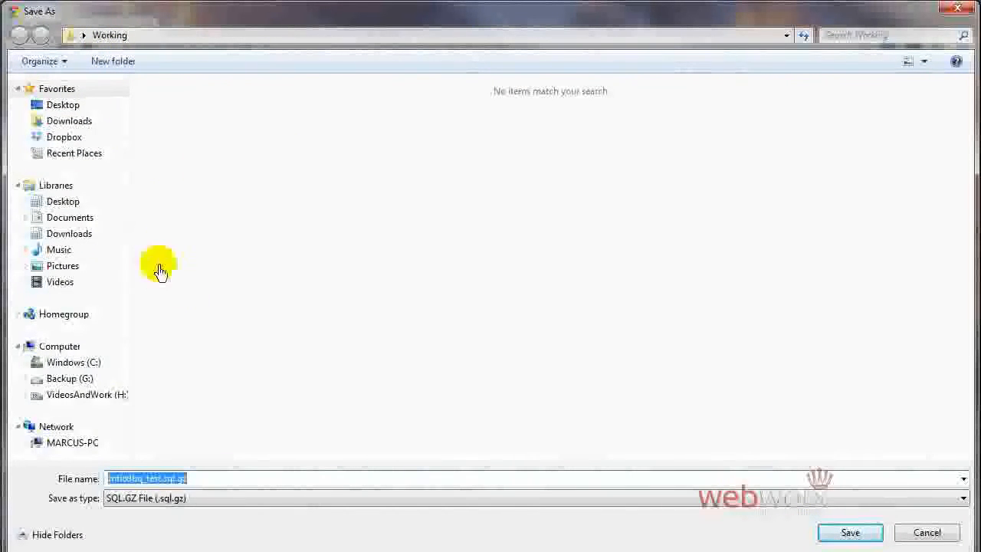
{"action": "left_click", "coordinate": [926, 532]}
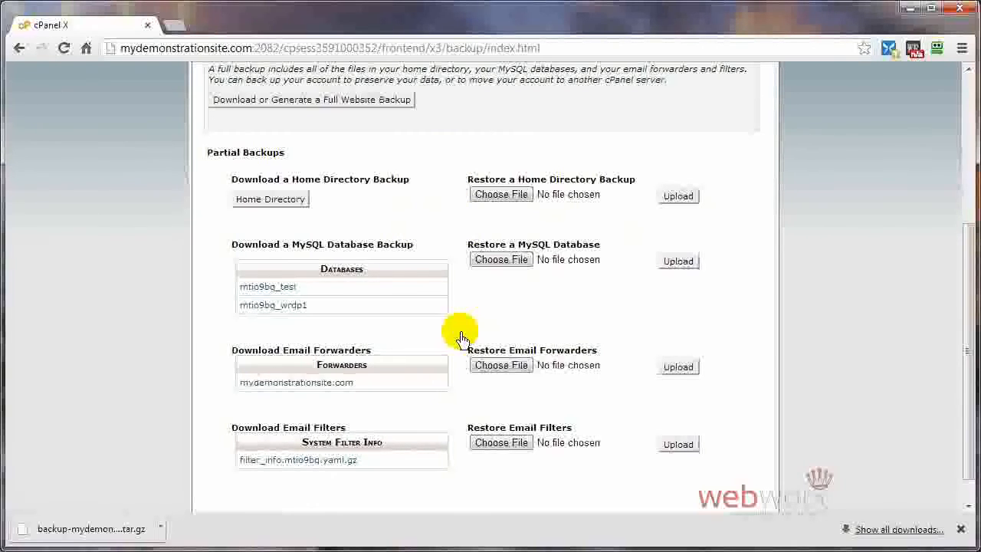
Open File Manager from the cPanel home page and go into the dogs folder inside public_html.
{"action": "scroll", "coordinate": [460, 337], "scroll_direction": "up", "scroll_amount": 4}
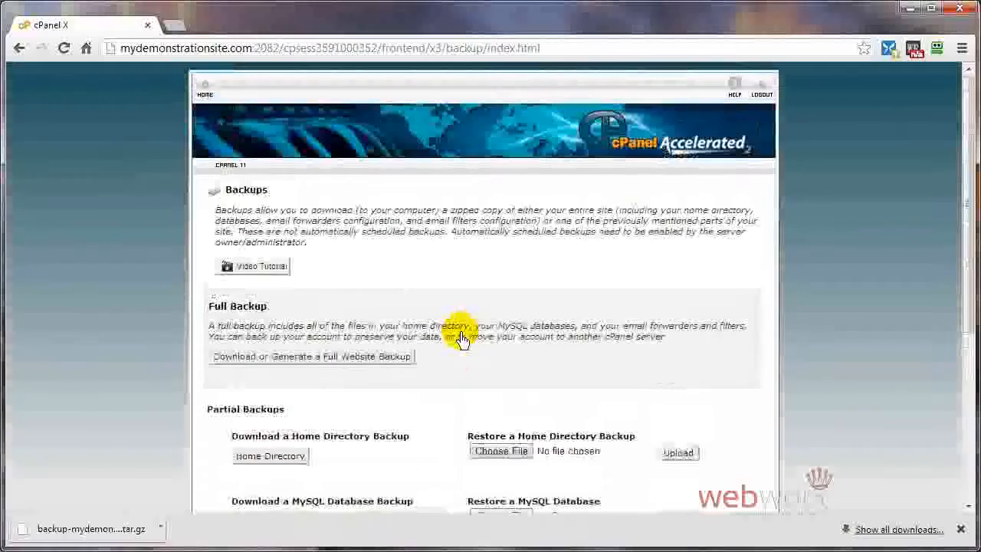
{"action": "left_click", "coordinate": [204, 89]}
{"action": "scroll", "coordinate": [527, 335], "scroll_direction": "down", "scroll_amount": 3}
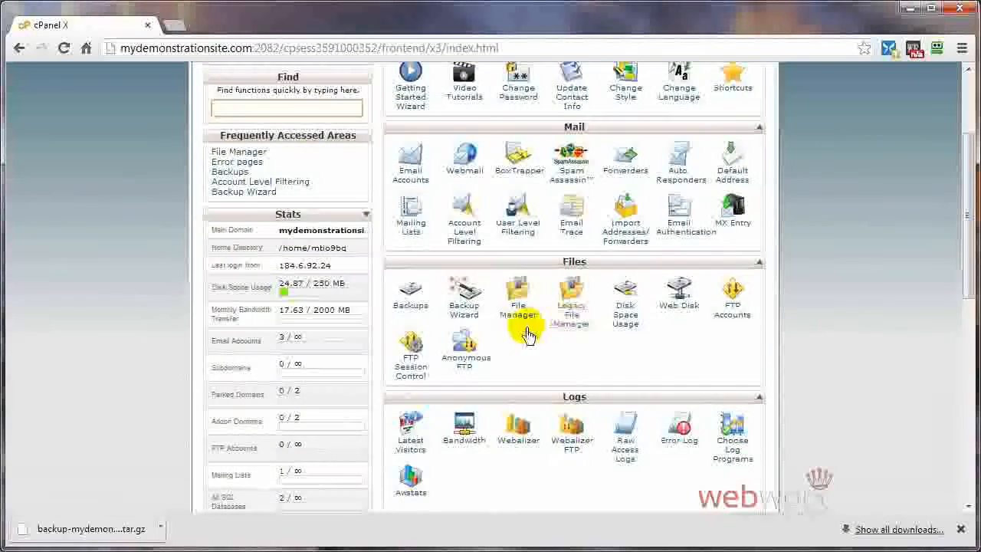
{"action": "left_click", "coordinate": [521, 305]}
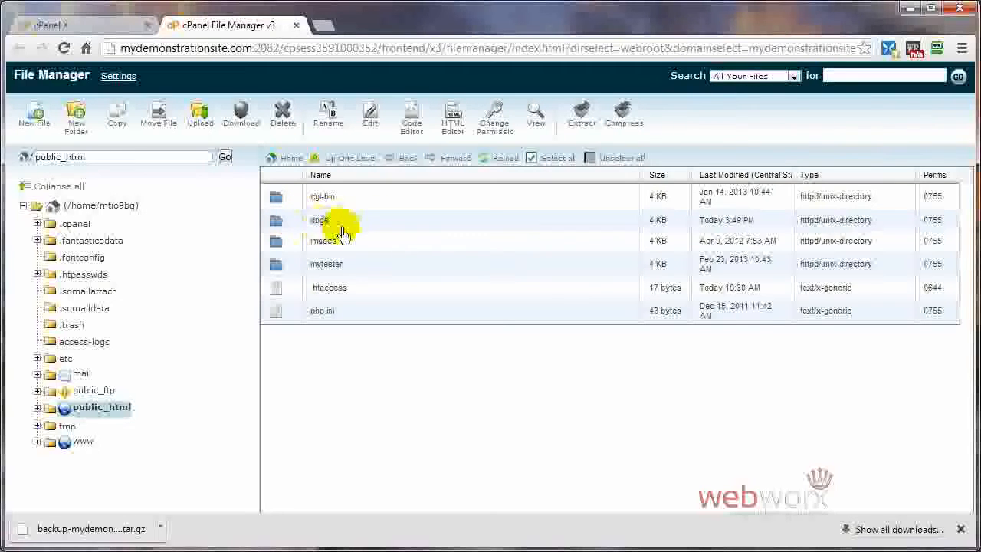
{"action": "double_click", "coordinate": [285, 219]}
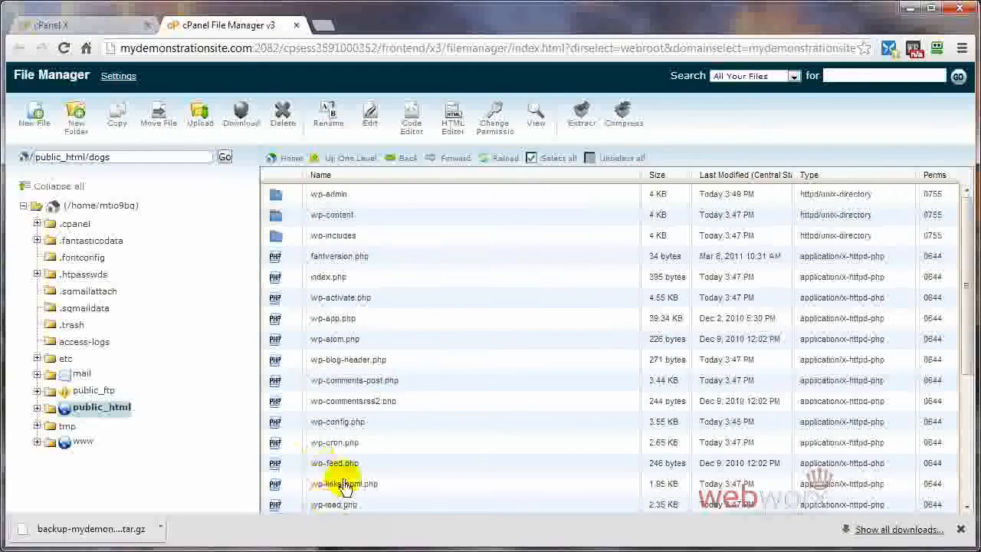
Compress everything in the dogs folder into the archive /public_html/dogs/02-31-2013-WP-Dogs.zip.
{"action": "left_click", "coordinate": [550, 167]}
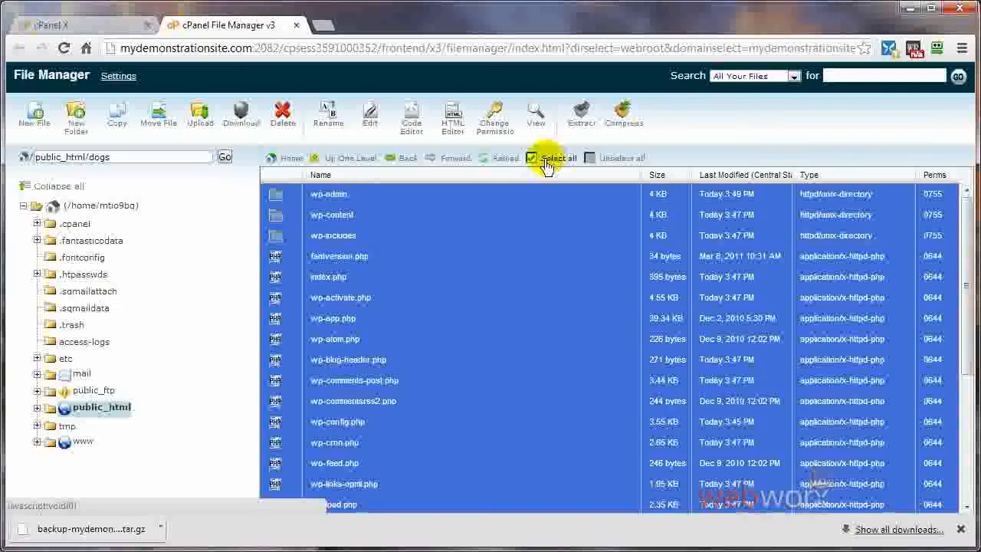
{"action": "left_click", "coordinate": [624, 128]}
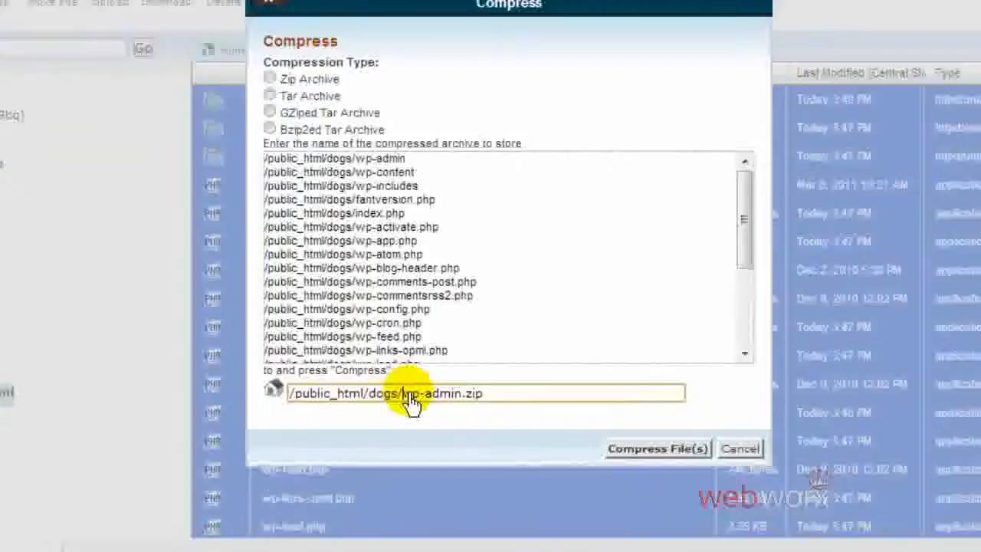
{"action": "left_click_drag", "start_coordinate": [414, 410], "coordinate": [460, 414]}
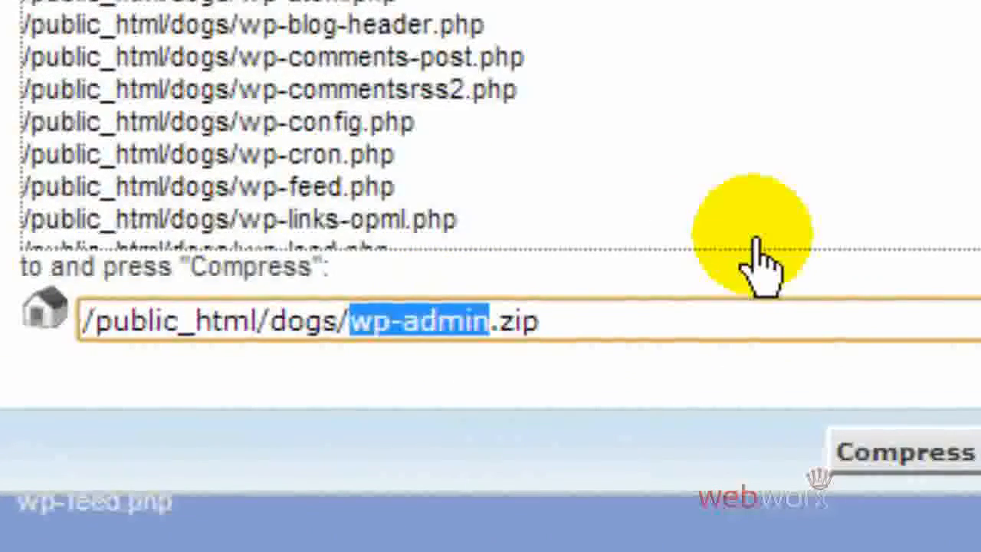
{"action": "type", "text": "02-31-2013"}
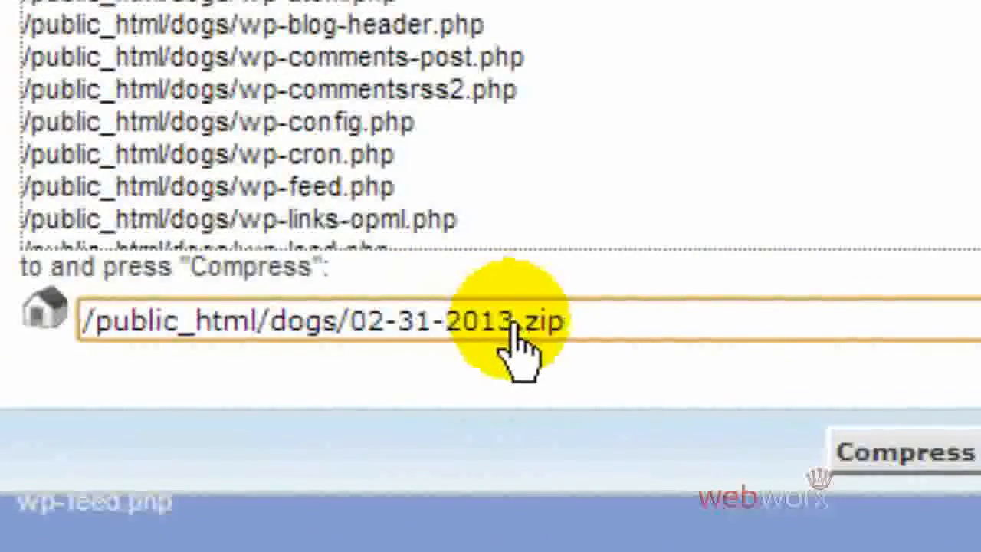
{"action": "type", "text": "-WP-Dogs"}
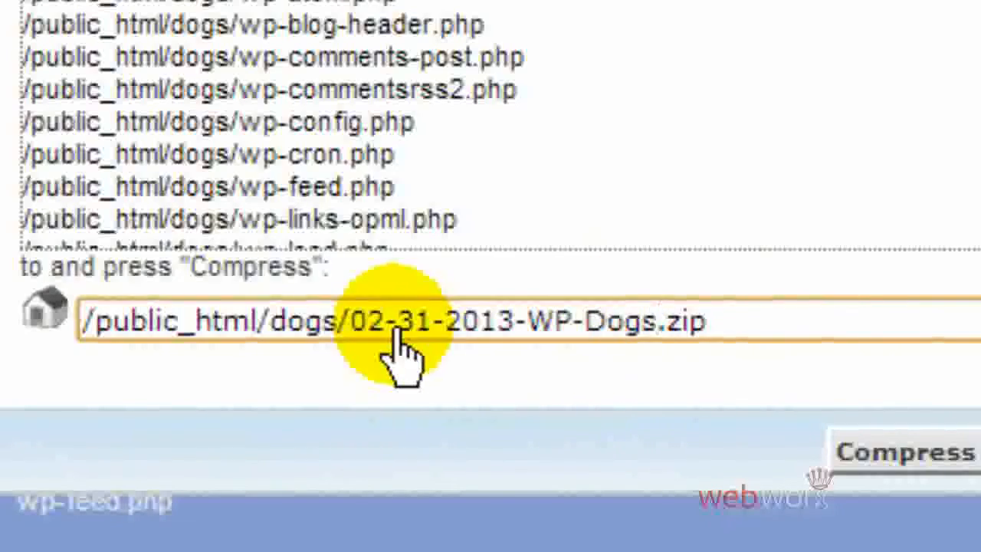
{"action": "left_click", "coordinate": [889, 453]}
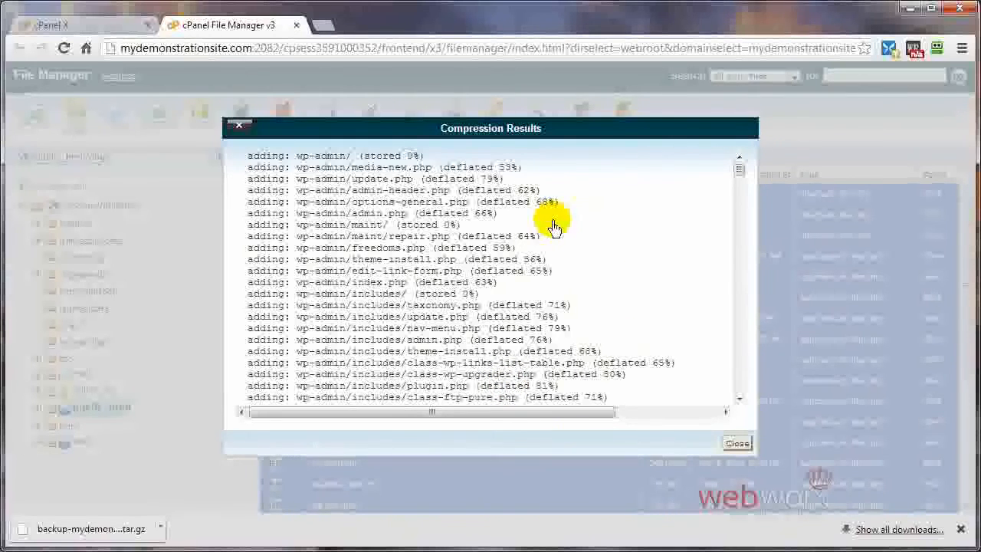
{"action": "left_click", "coordinate": [737, 442]}
Reload the dogs folder's file list and select the 02-31-2013-WP-Dogs.zip archive.
{"action": "left_click", "coordinate": [394, 401]}
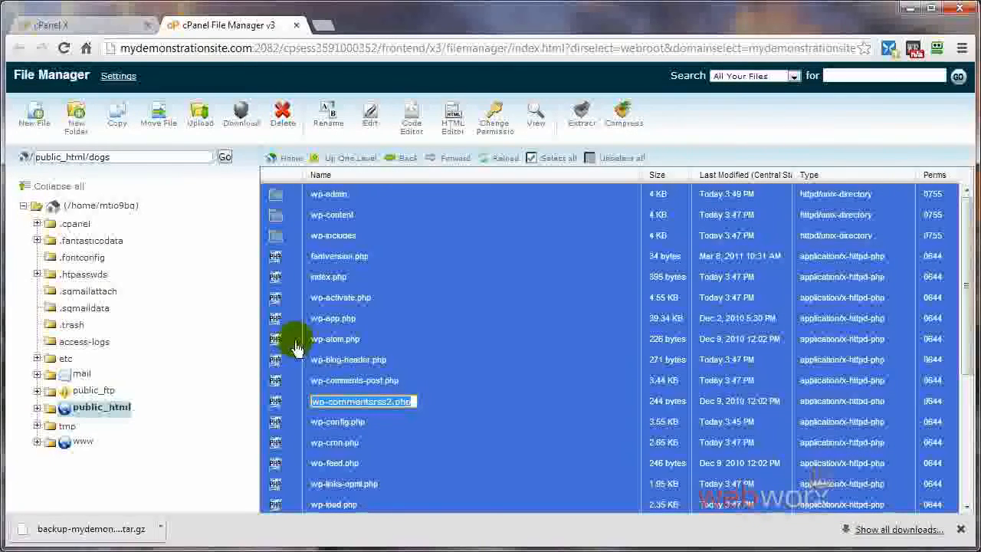
{"action": "left_click", "coordinate": [493, 161]}
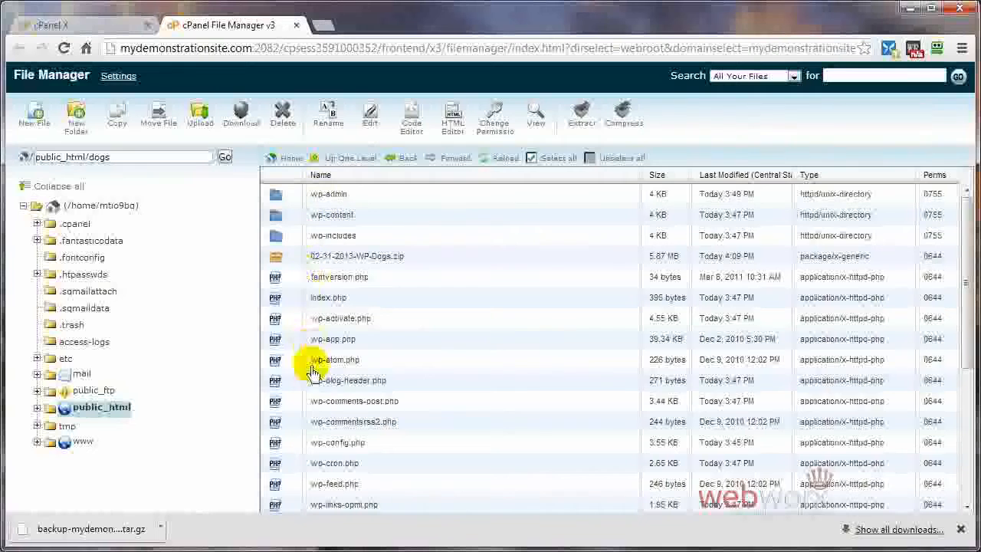
{"action": "left_click", "coordinate": [289, 263]}
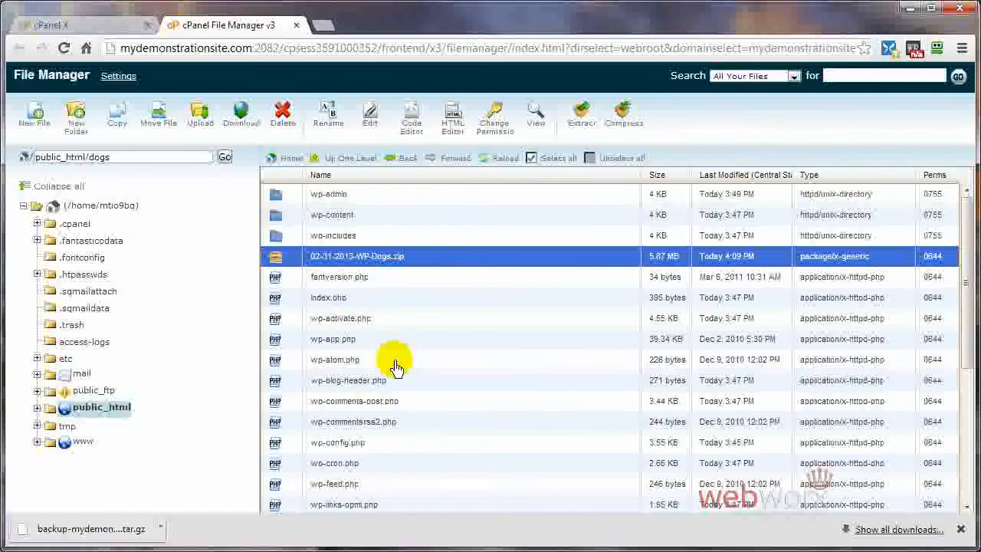
{"action": "left_click_drag", "start_coordinate": [375, 268], "coordinate": [299, 261]}
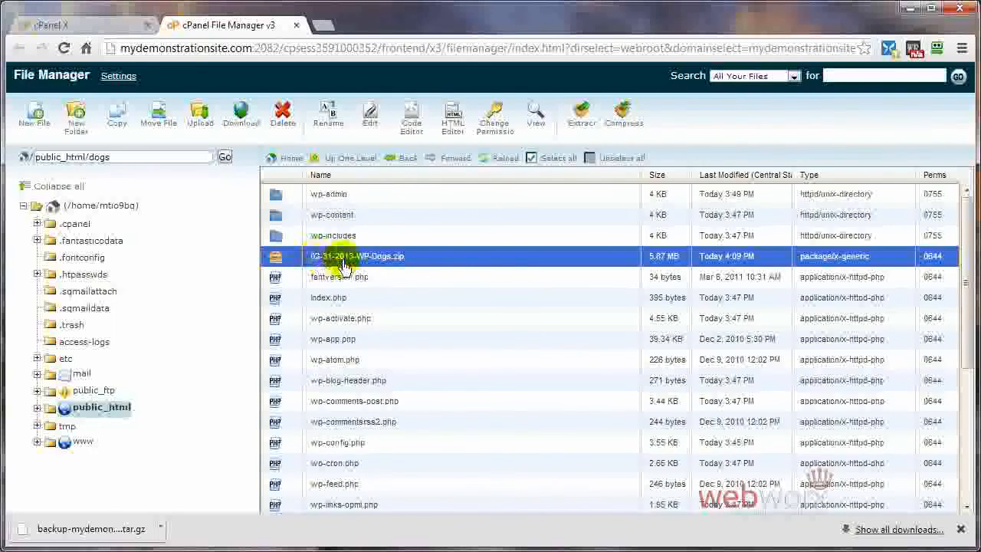
View wp-config.php from the dogs folder to examine its MySQL database settings, and close both the file and File Manager.
{"action": "left_click", "coordinate": [298, 449]}
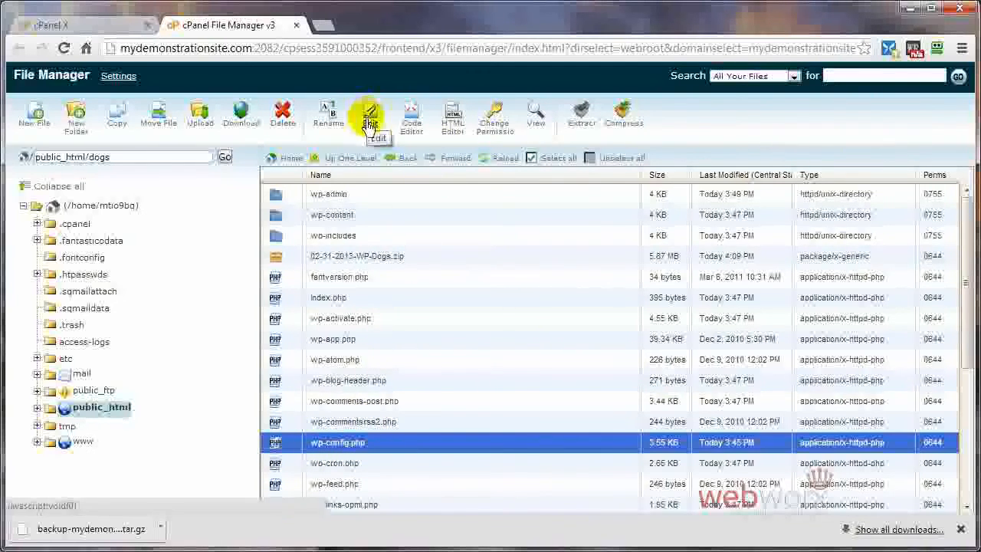
{"action": "left_click", "coordinate": [536, 125]}
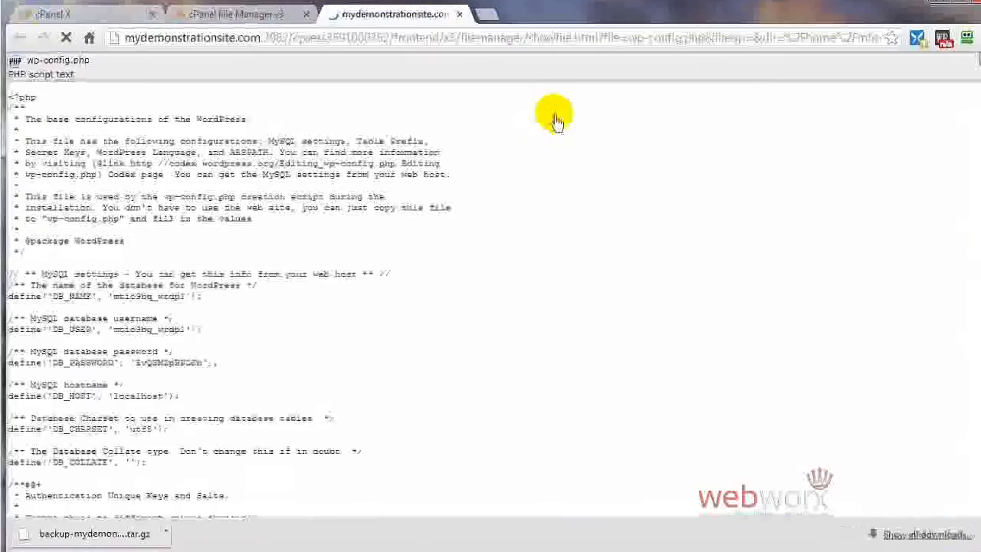
{"action": "left_click_drag", "start_coordinate": [404, 266], "coordinate": [460, 267]}
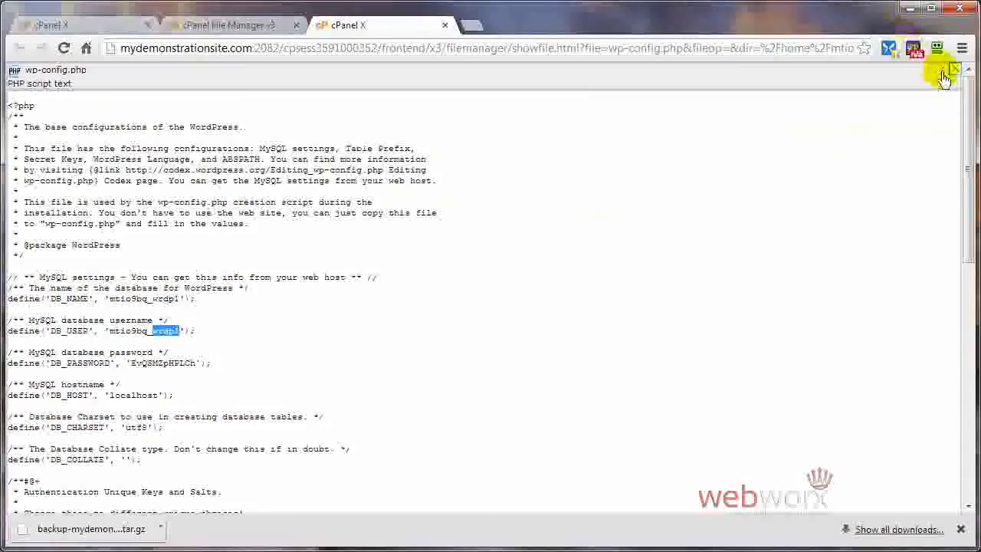
{"action": "left_click", "coordinate": [450, 25]}
{"action": "left_click", "coordinate": [300, 25]}
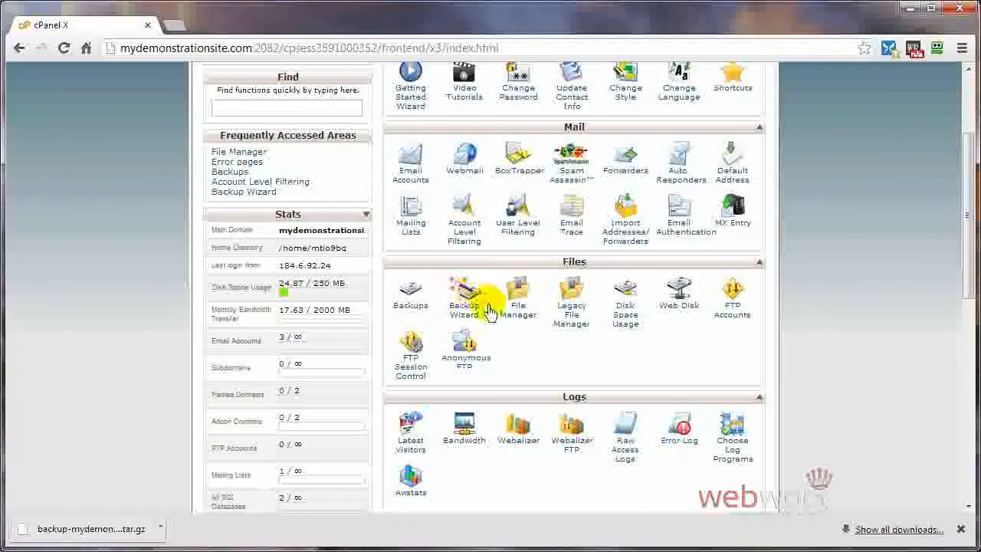
Try to export the mtio9bq_wrdp1 database from phpMyAdmin using the Quick method and SQL format.
{"action": "scroll", "coordinate": [674, 345], "scroll_direction": "down", "scroll_amount": 4}
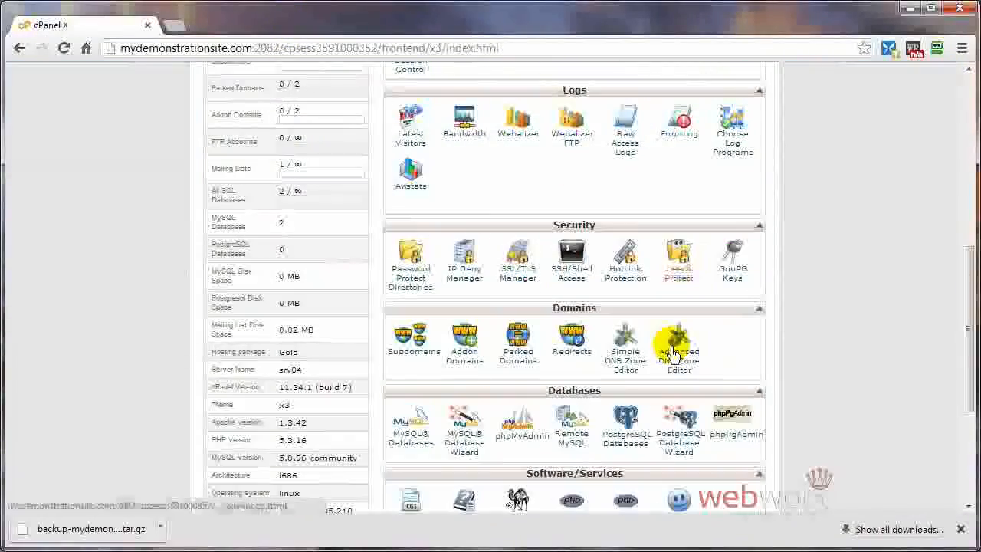
{"action": "left_click", "coordinate": [518, 437]}
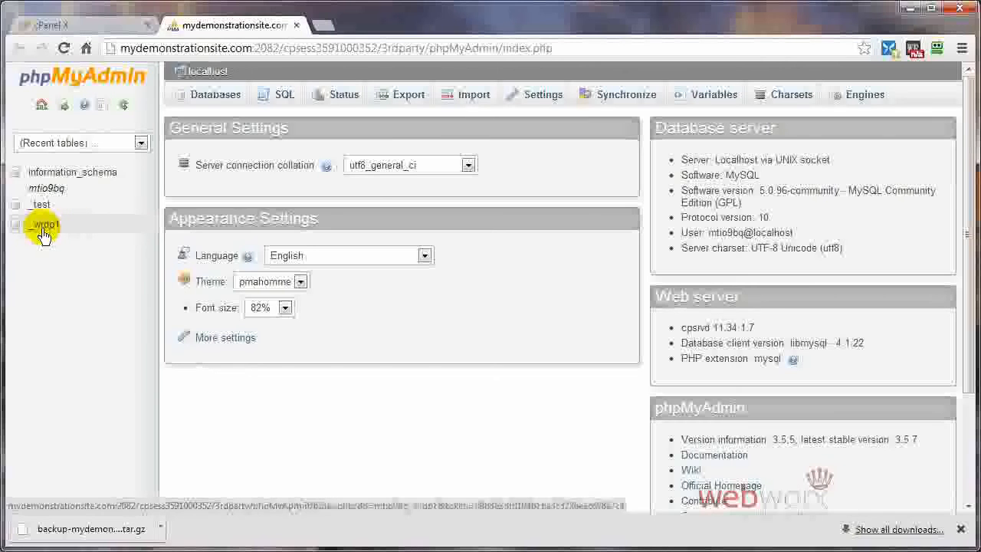
{"action": "left_click", "coordinate": [43, 230]}
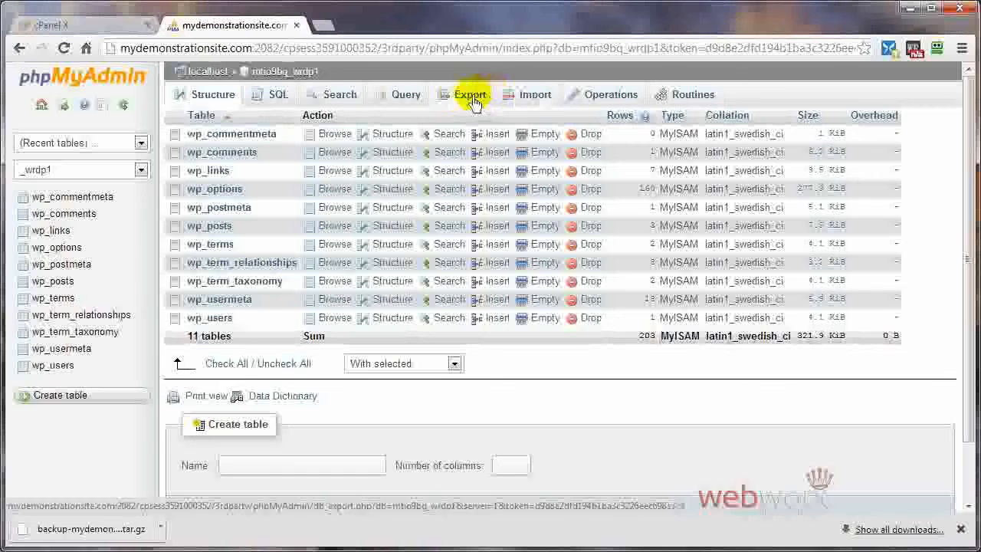
{"action": "left_click", "coordinate": [465, 98]}
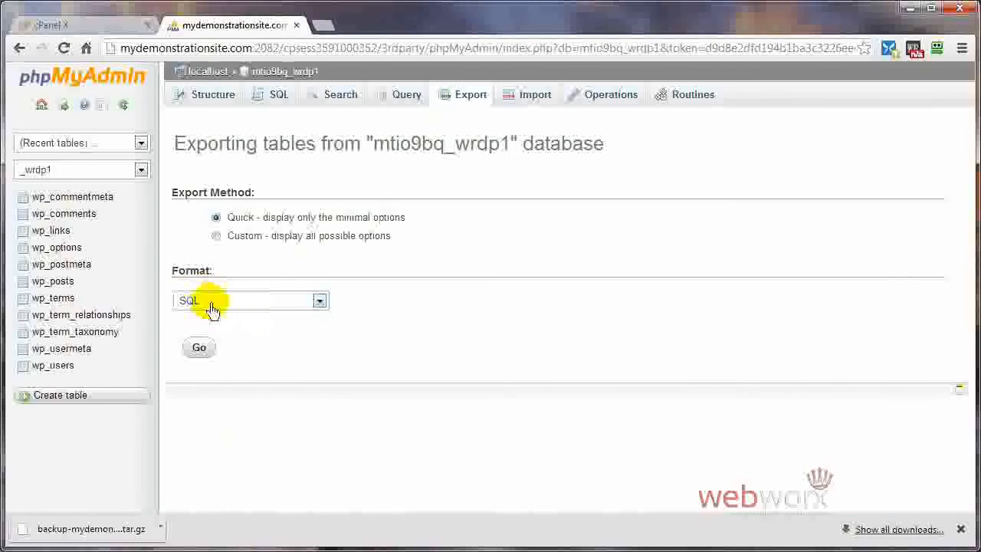
{"action": "left_click", "coordinate": [319, 305]}
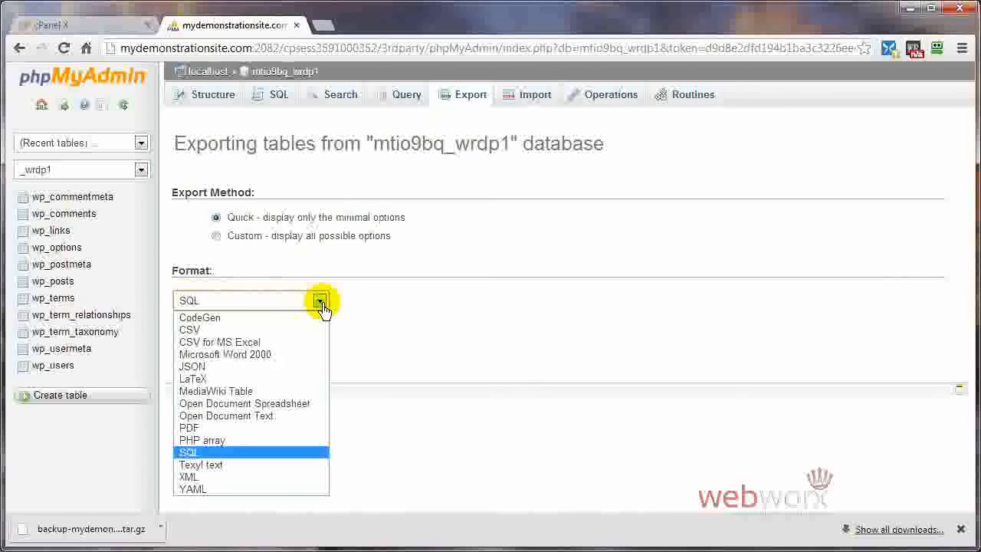
{"action": "left_click", "coordinate": [319, 303]}
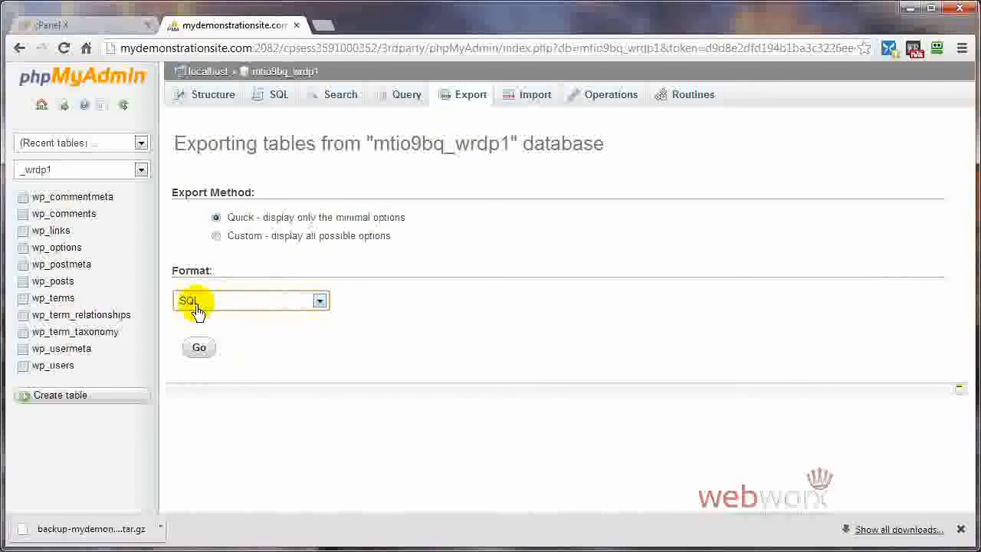
{"action": "left_click", "coordinate": [198, 352]}
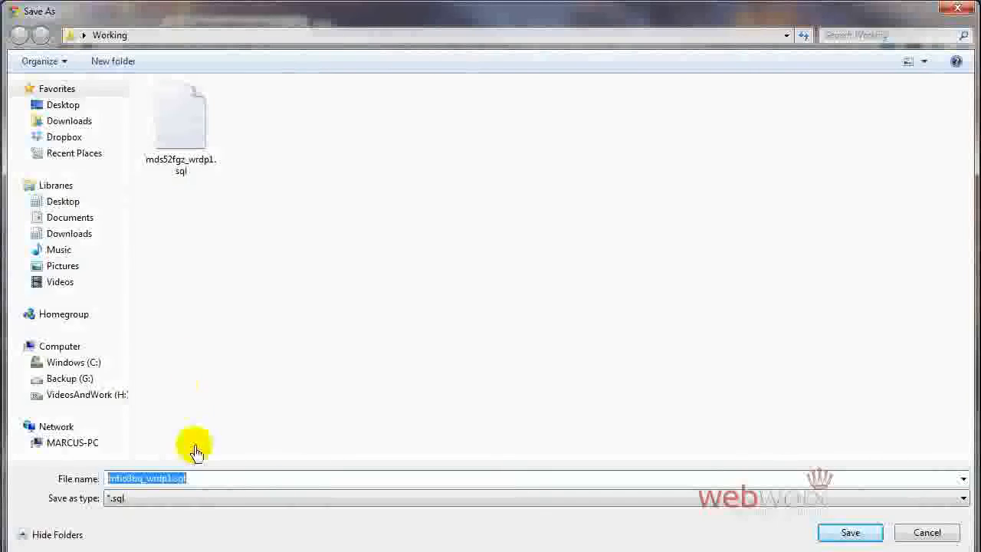
{"action": "left_click", "coordinate": [911, 531]}
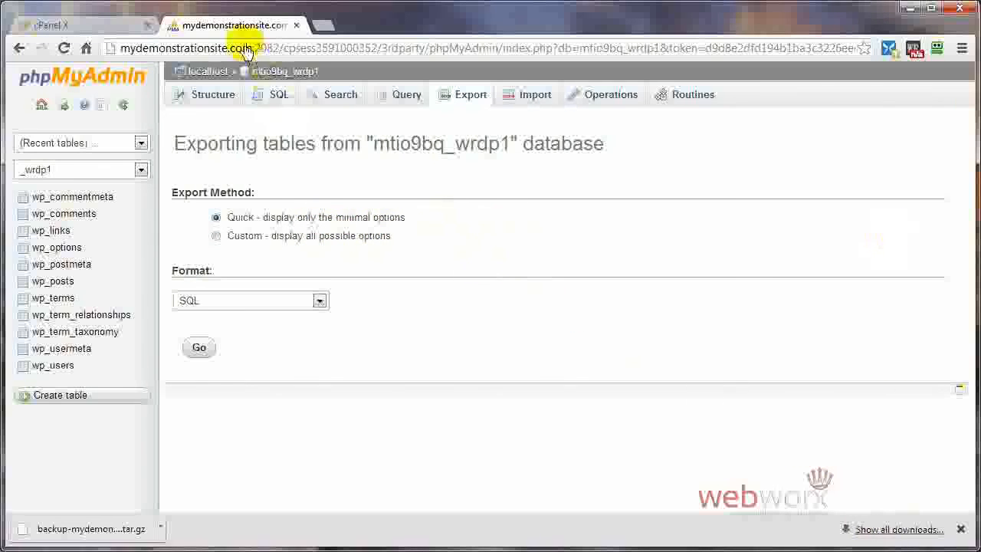
{"action": "left_click", "coordinate": [296, 28]}
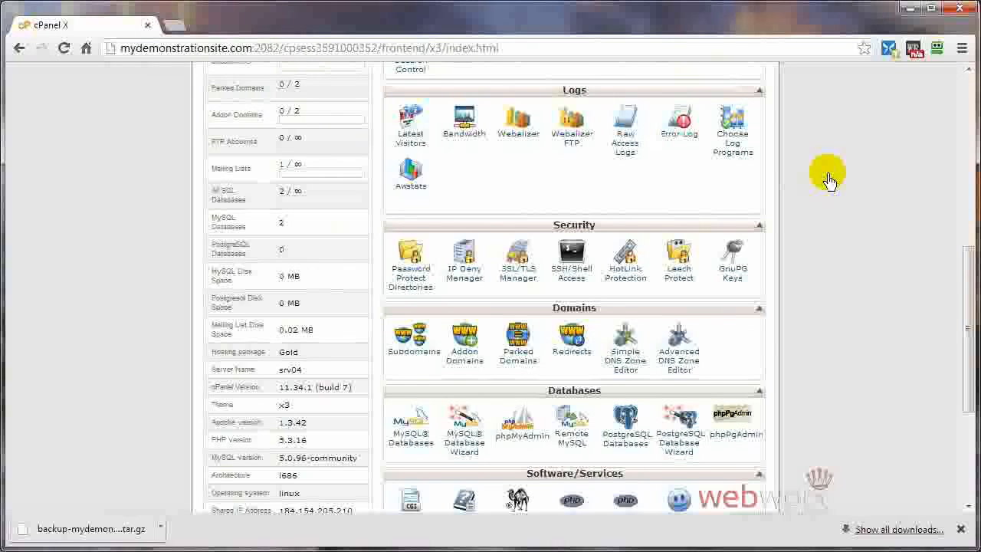
{"action": "scroll", "coordinate": [400, 276], "scroll_direction": "up", "scroll_amount": 6}
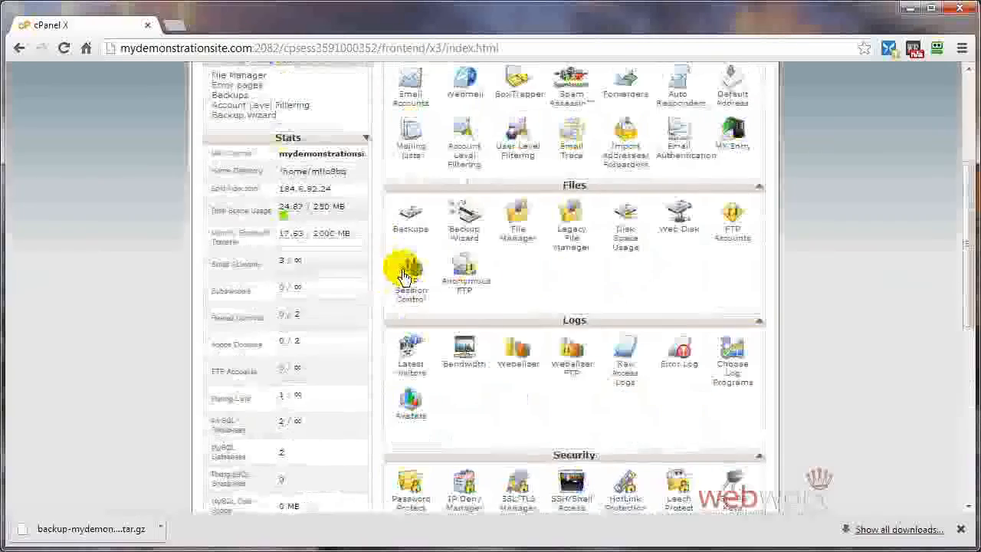